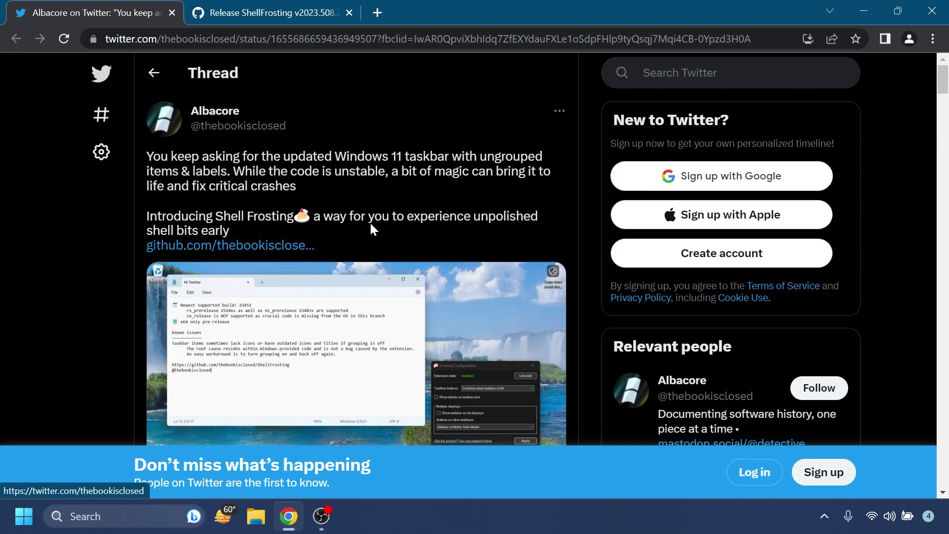
# Hide the Chrome window with Win+D to reveal the Windows desktop
pyautogui.press('super+d')
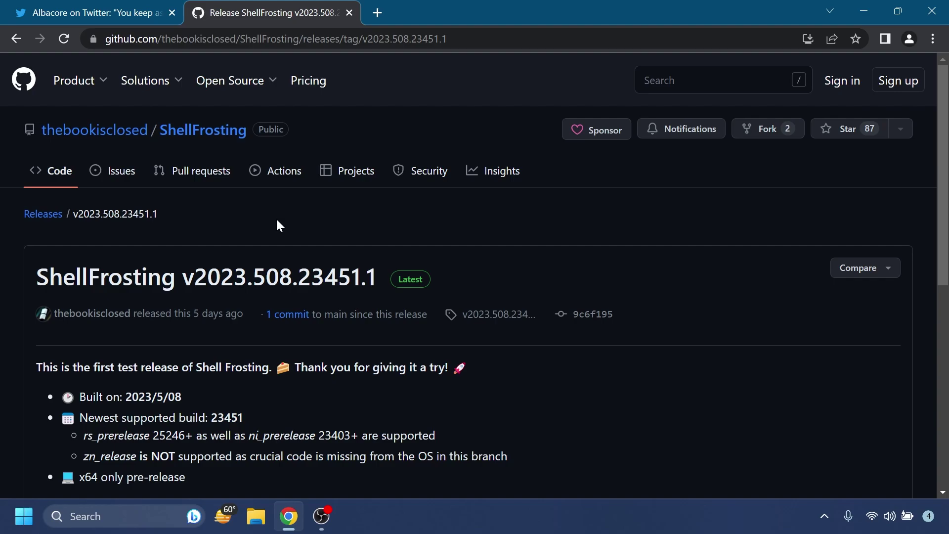
# Scroll the v2023.508.23451.1 release notes down to Assets, briefly highlighting one note line
pyautogui.scroll(-5, 267, 222)
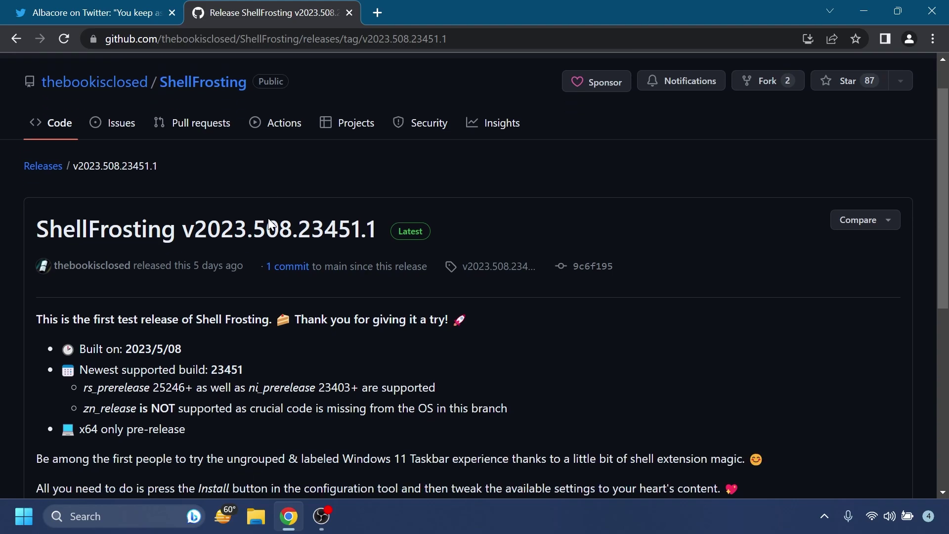
pyautogui.scroll(-2, 282, 227)
pyautogui.scroll(2, 107, 314)
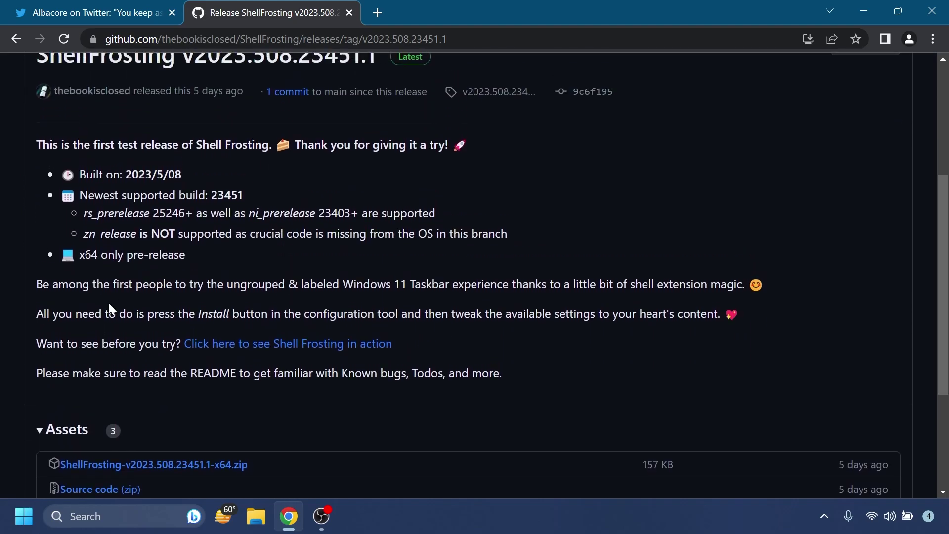
pyautogui.moveTo(37, 314); pyautogui.dragTo(452, 312)
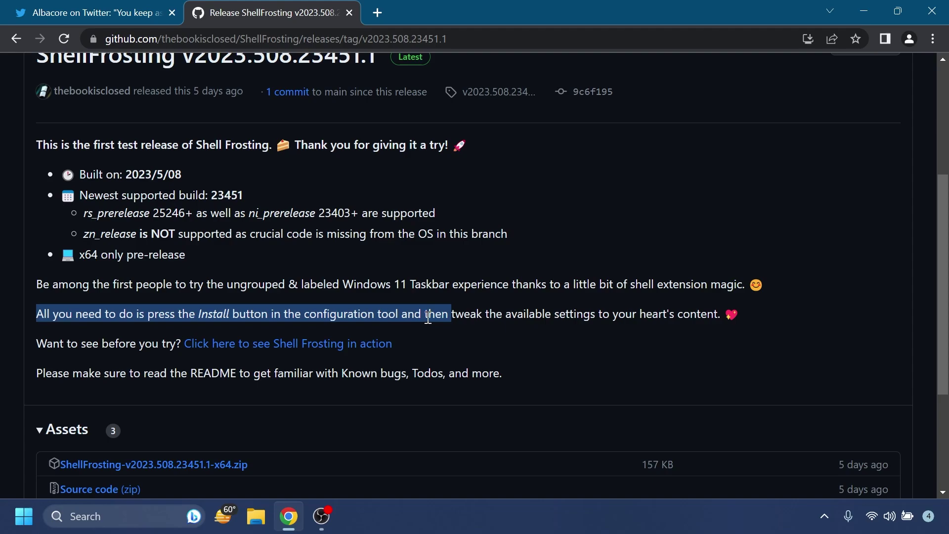
pyautogui.click(455, 317)
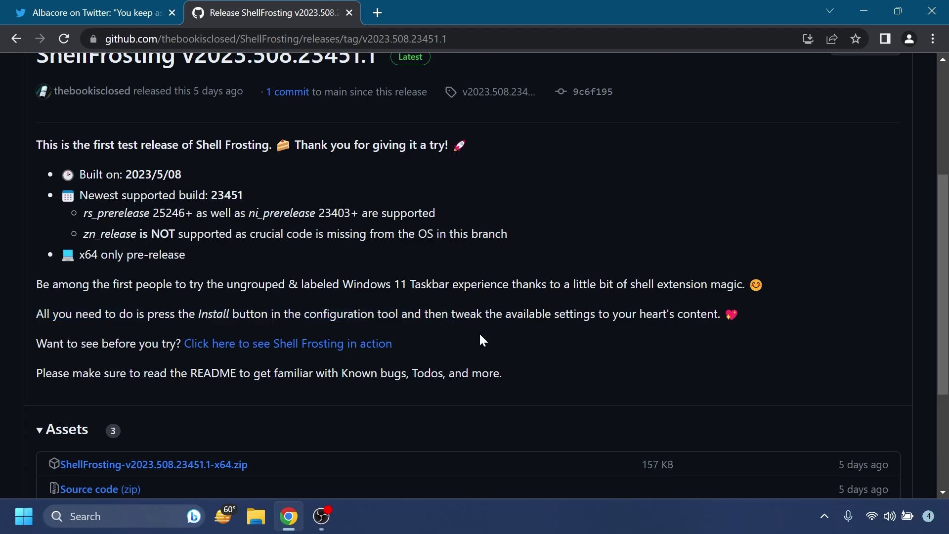
pyautogui.scroll(-2, 296, 280)
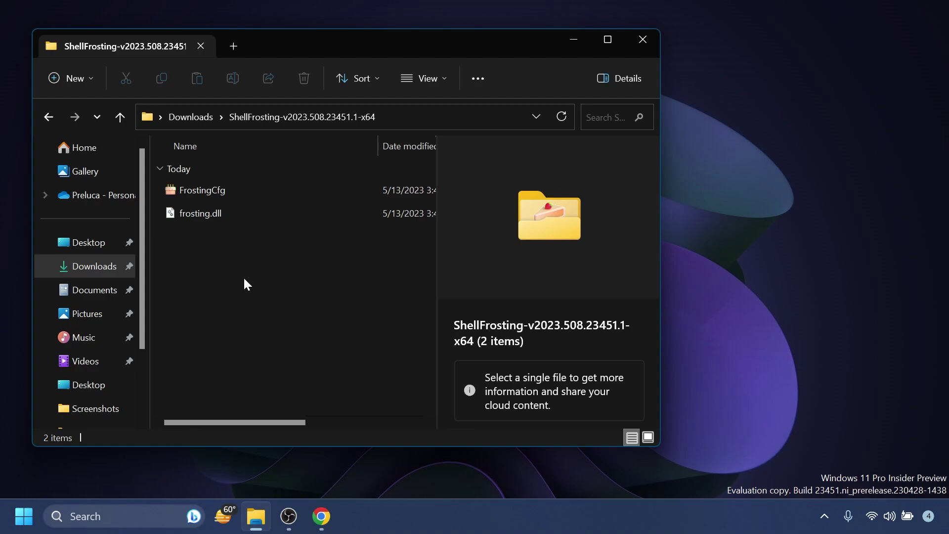
# Launch FrostingCfg from the extracted folder, move its window lower, and close the folder window
pyautogui.moveTo(170, 237); pyautogui.dragTo(216, 188)
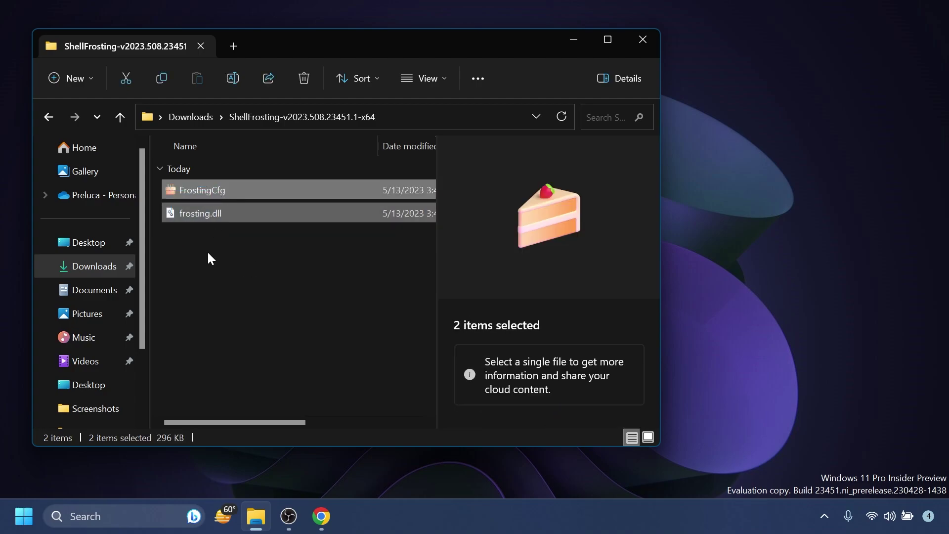
pyautogui.click(206, 258)
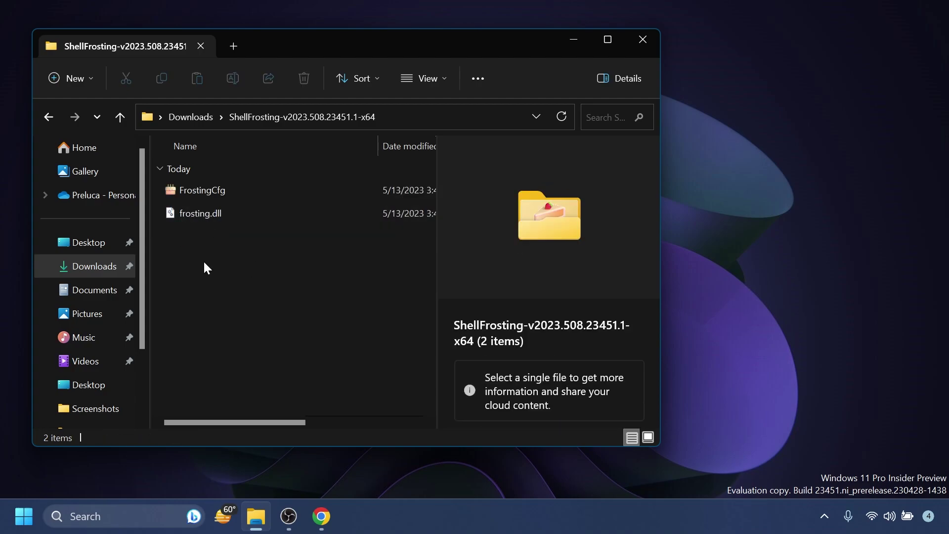
pyautogui.doubleClick(209, 192)
pyautogui.moveTo(173, 50); pyautogui.dragTo(190, 112)
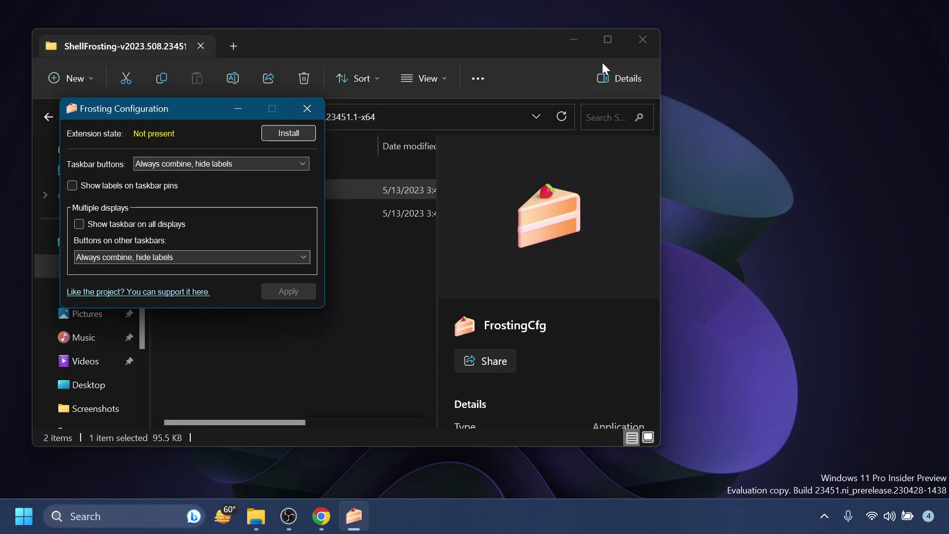
pyautogui.click(642, 39)
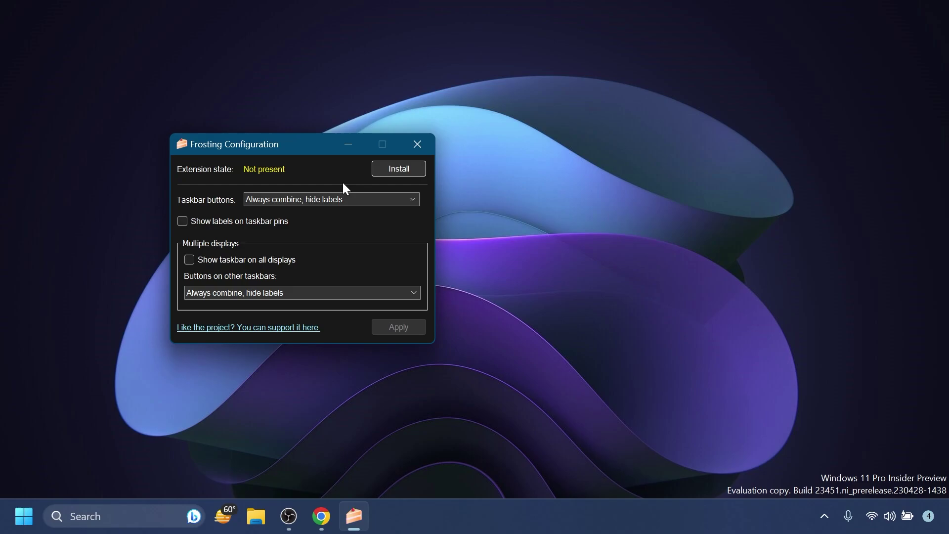
# Install the Frosting extension, then restart Explorer by running explorer.exe from Task Manager
pyautogui.click(389, 171)
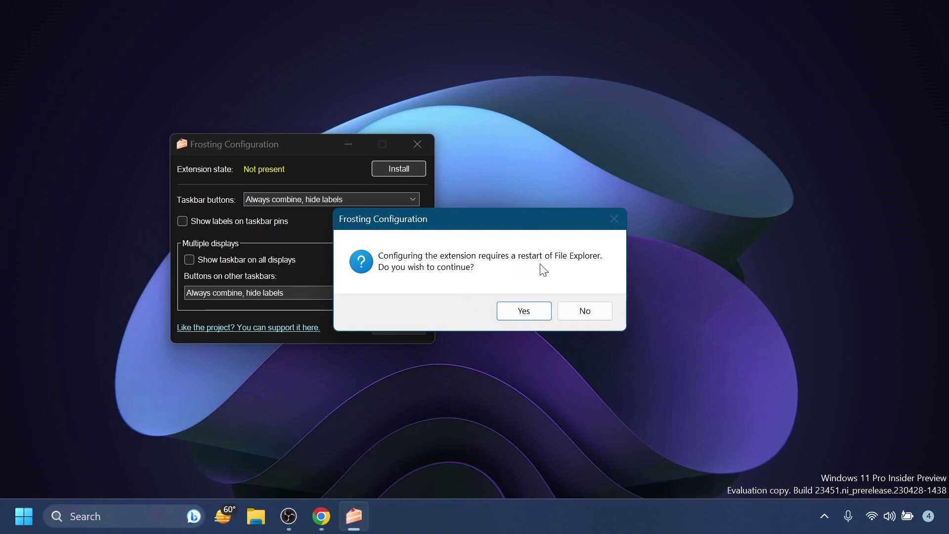
pyautogui.click(521, 315)
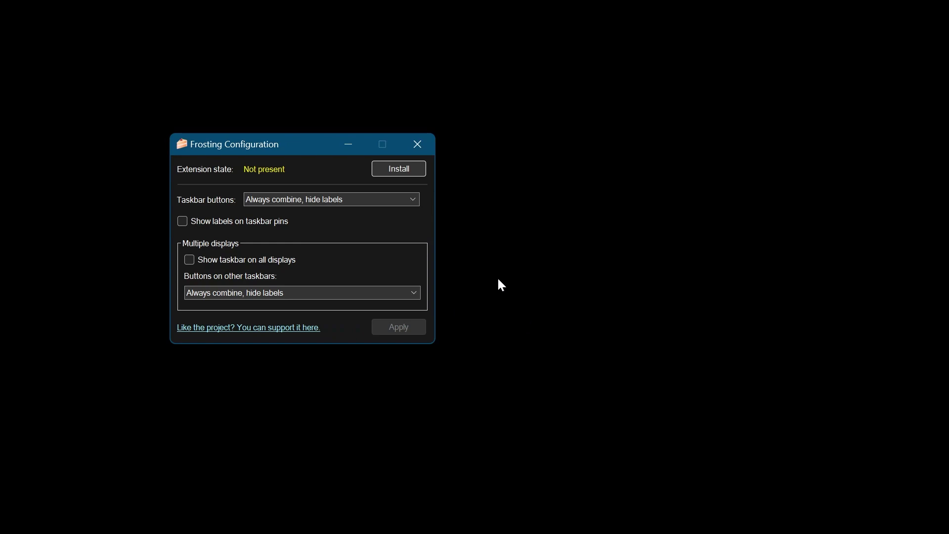
pyautogui.hotkey('ctrl', 'shift', 'Escape')
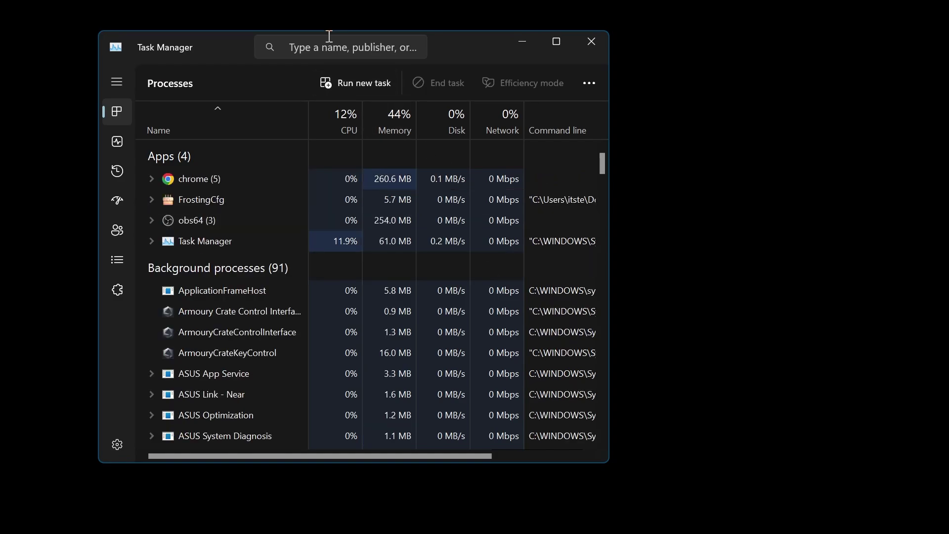
pyautogui.click(358, 84)
pyautogui.doubleClick(223, 118)
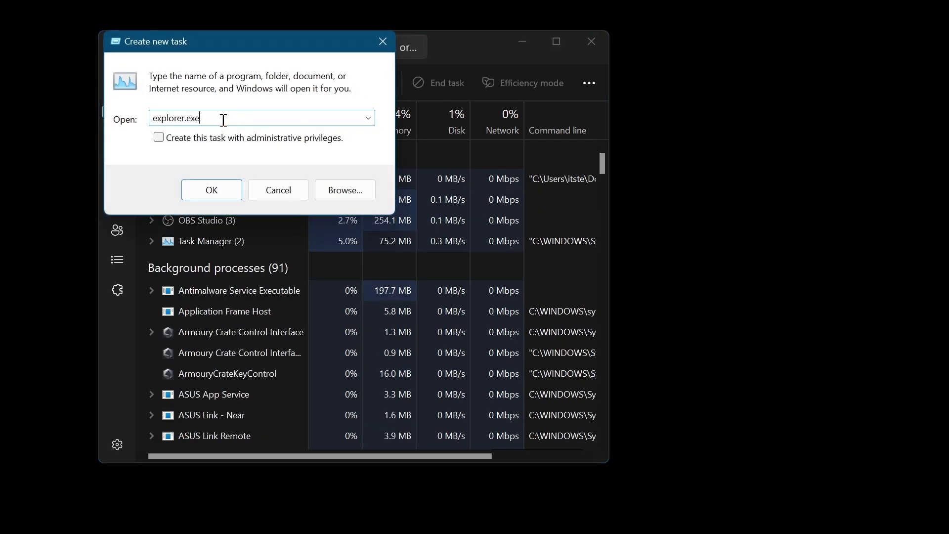
pyautogui.click(212, 192)
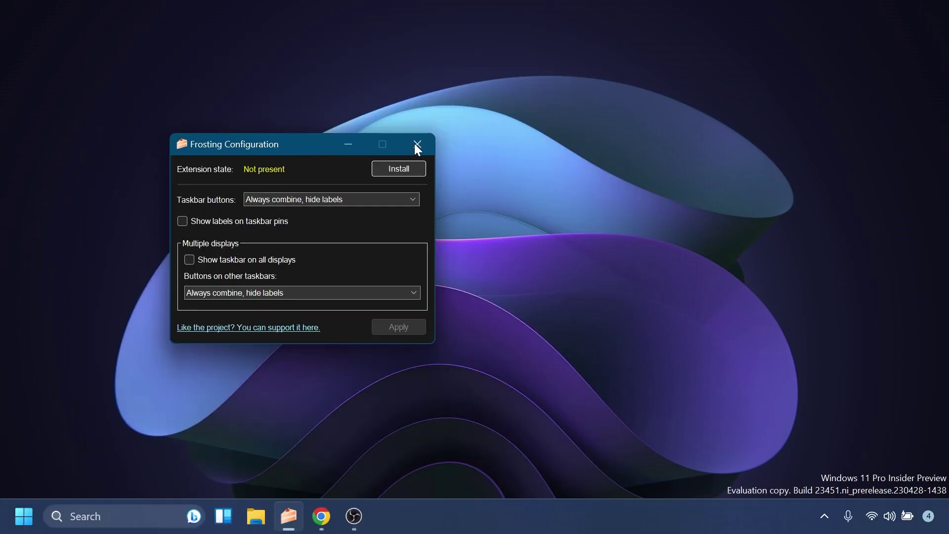
# Close Task Manager and relaunch FrostingCfg from the ShellFrosting folder, closing Explorer afterwards
pyautogui.rightClick(425, 519)
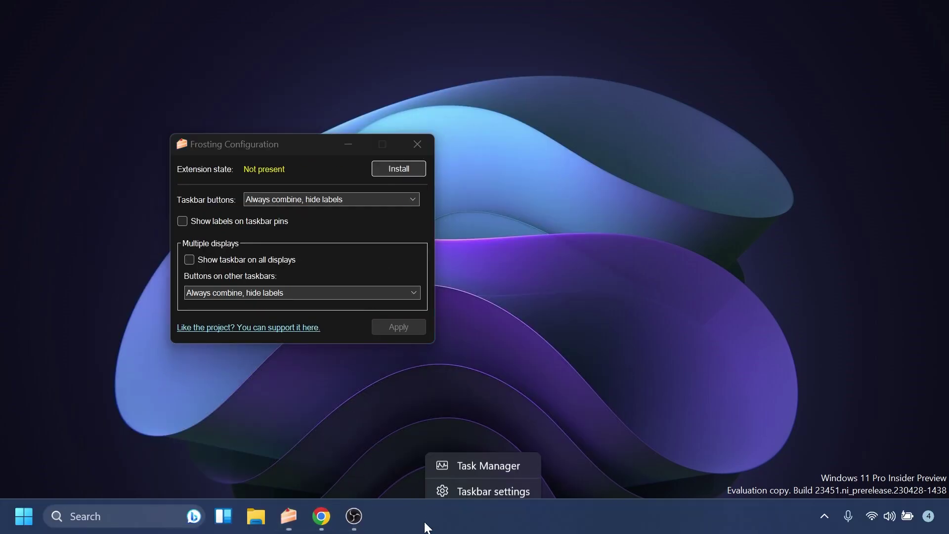
pyautogui.click(470, 464)
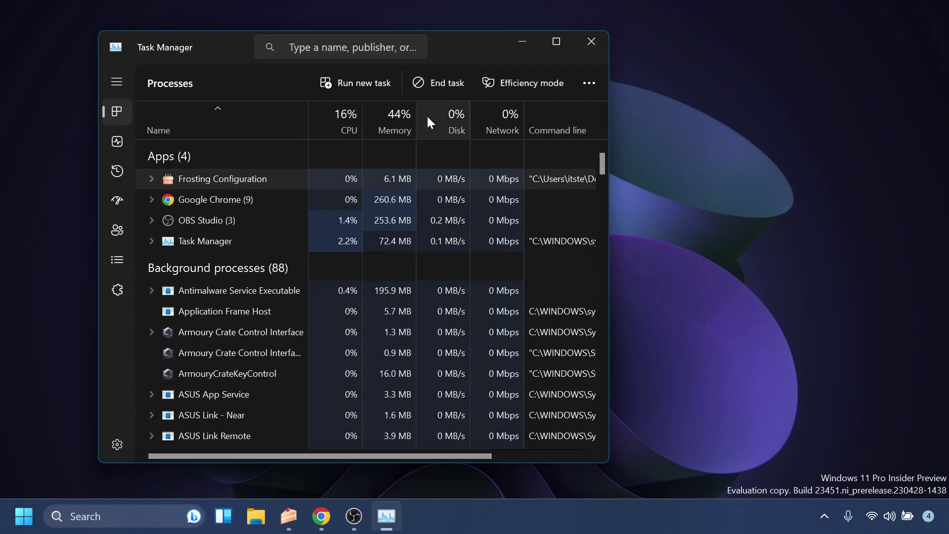
pyautogui.click(591, 41)
pyautogui.click(256, 516)
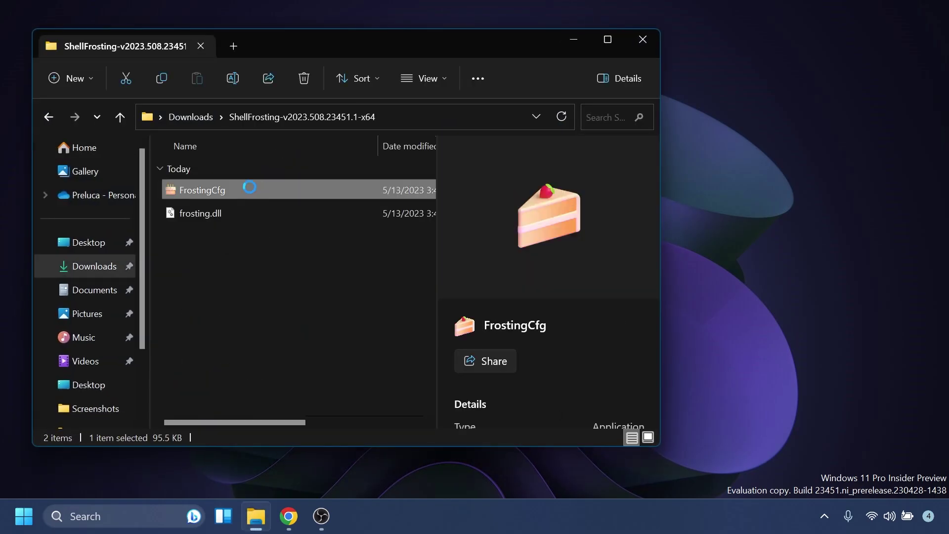
pyautogui.doubleClick(247, 188)
pyautogui.click(647, 30)
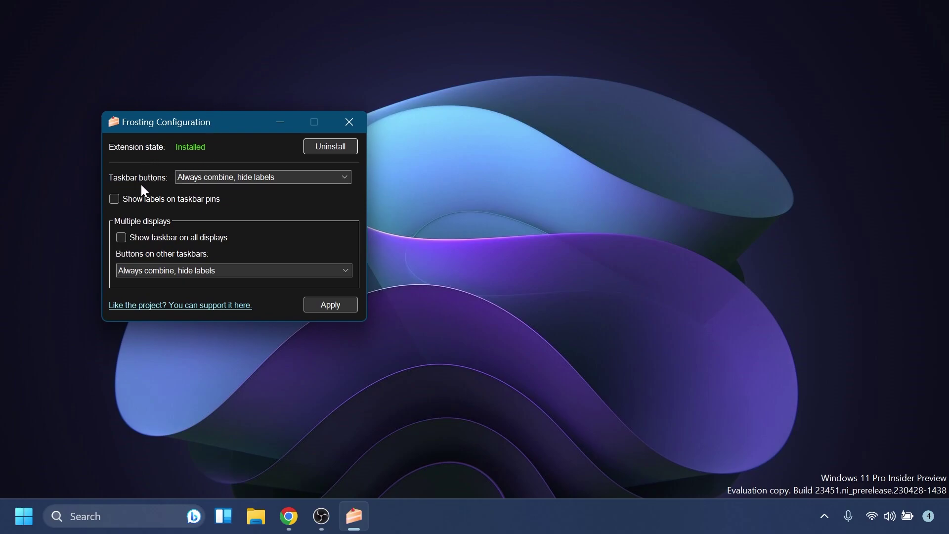
# Set Taskbar buttons to Never combine, apply it, and open File Explorer to see labeled buttons
pyautogui.click(205, 179)
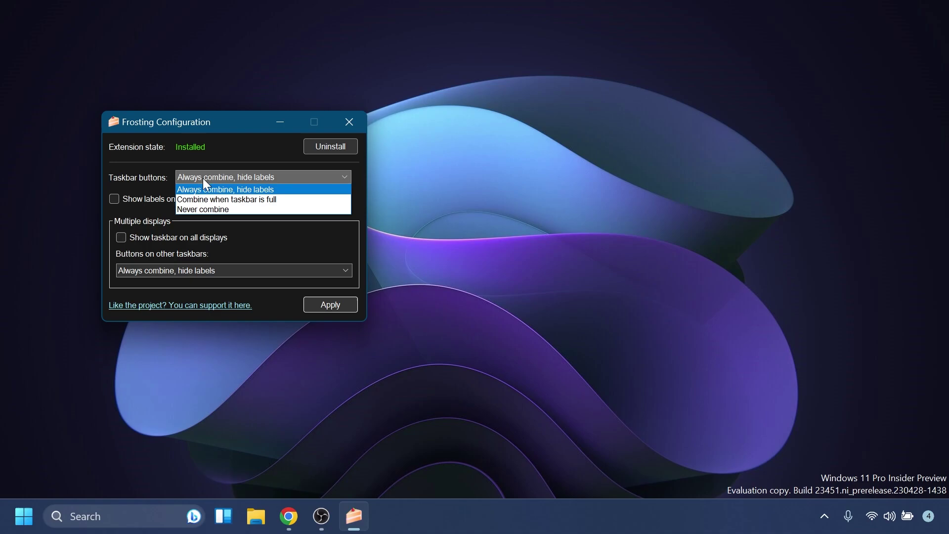
pyautogui.click(553, 523)
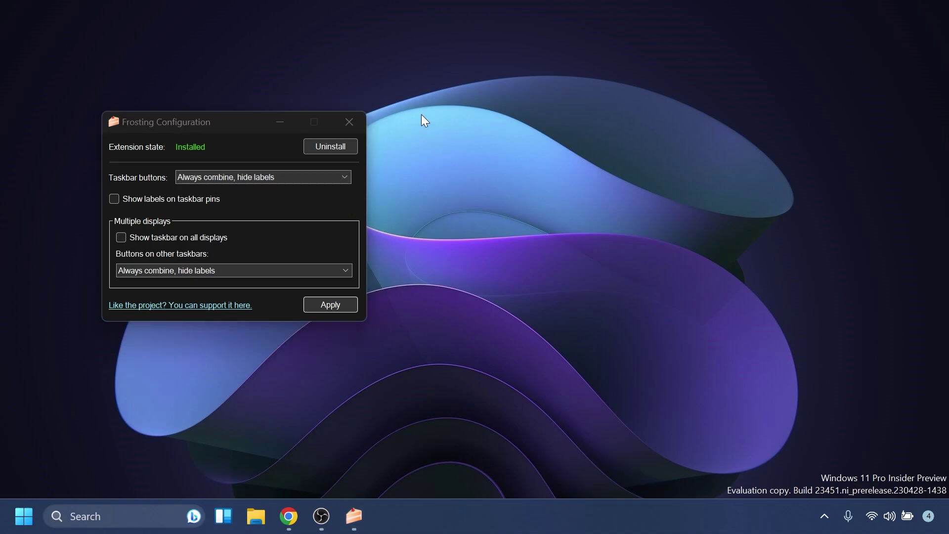
pyautogui.click(208, 130)
pyautogui.click(247, 179)
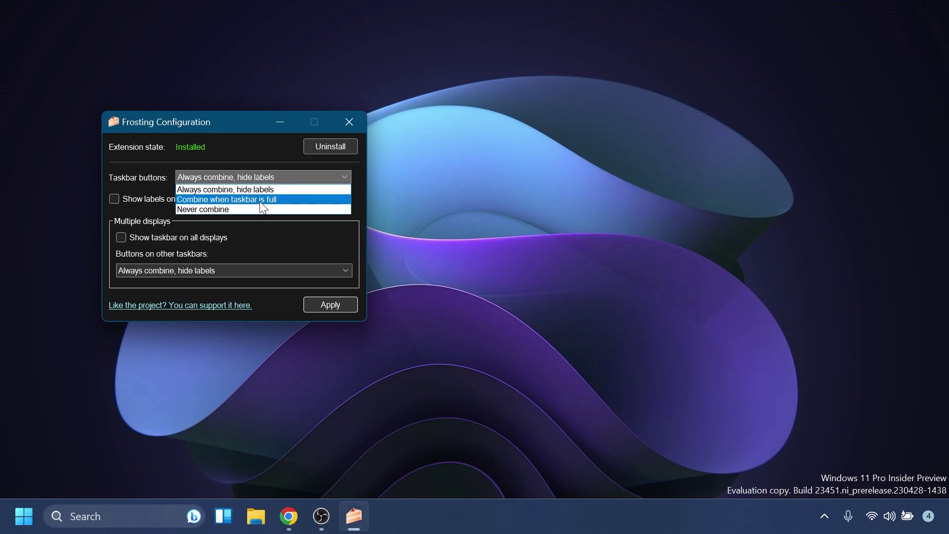
pyautogui.click(135, 160)
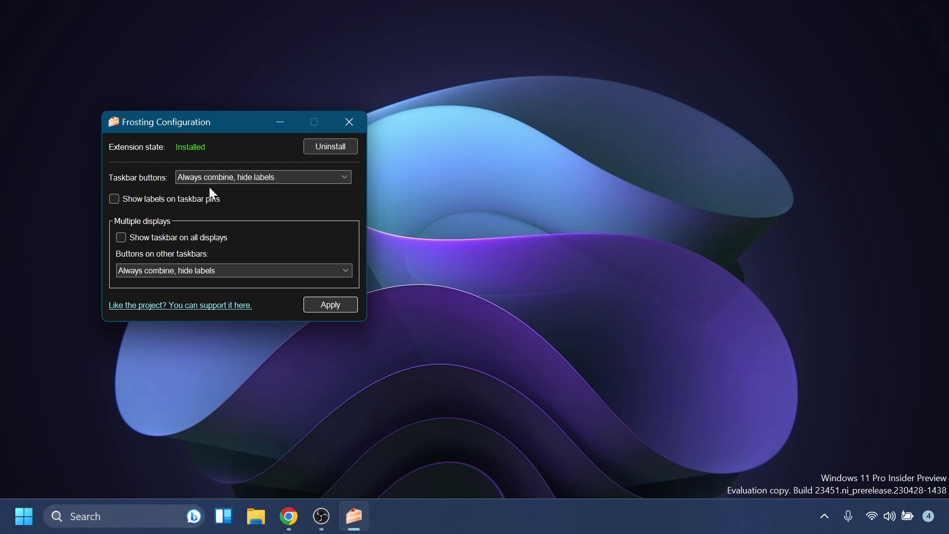
pyautogui.click(218, 176)
pyautogui.click(200, 208)
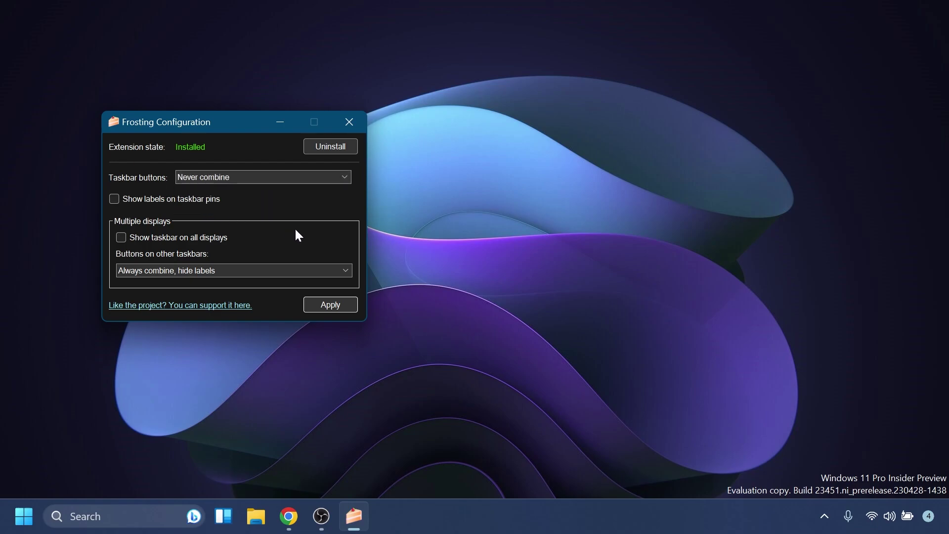
pyautogui.click(330, 305)
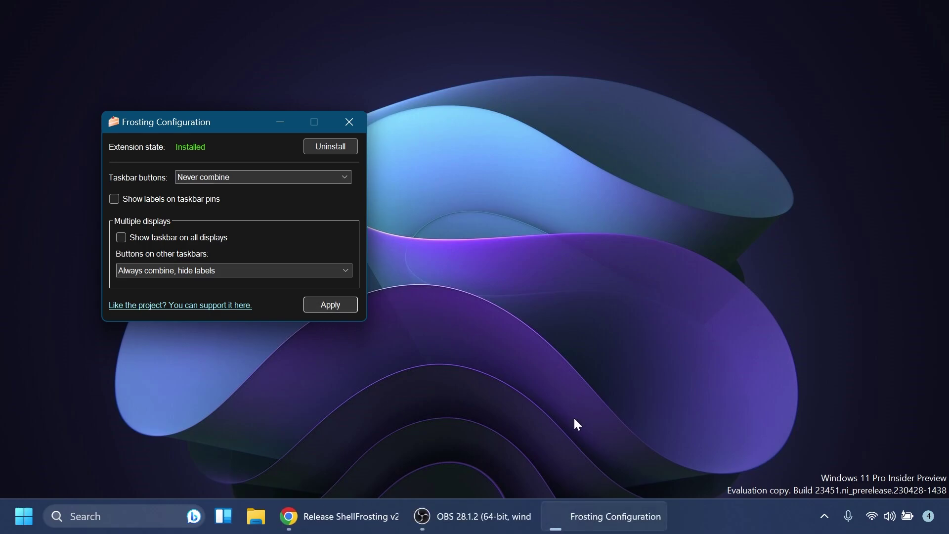
pyautogui.click(250, 516)
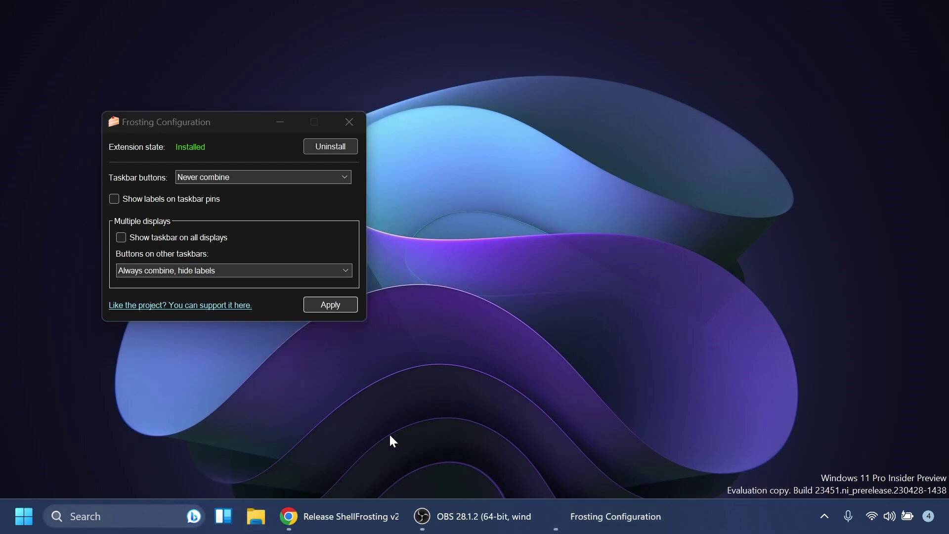
# Minimize Explorer, keep other taskbars at Always combine, and choose Combine when taskbar is full
pyautogui.click(561, 40)
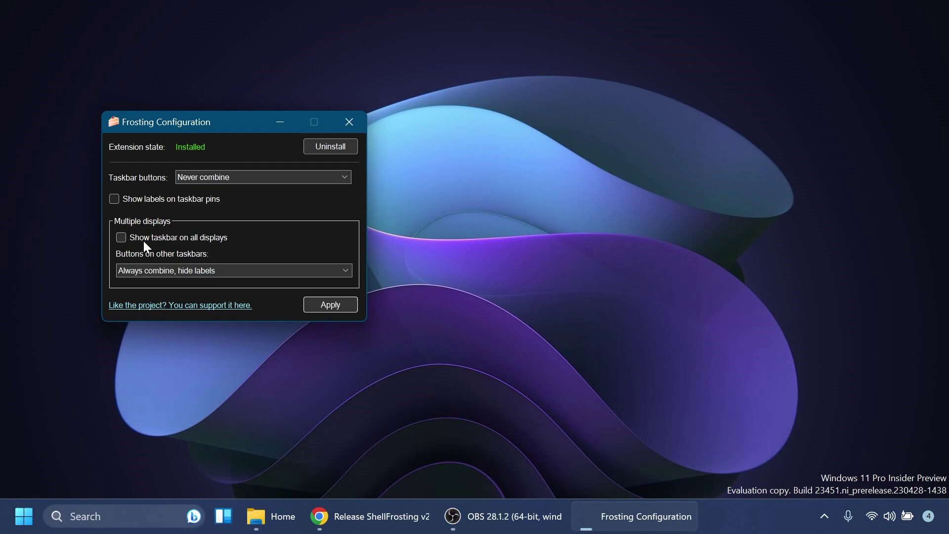
pyautogui.click(206, 270)
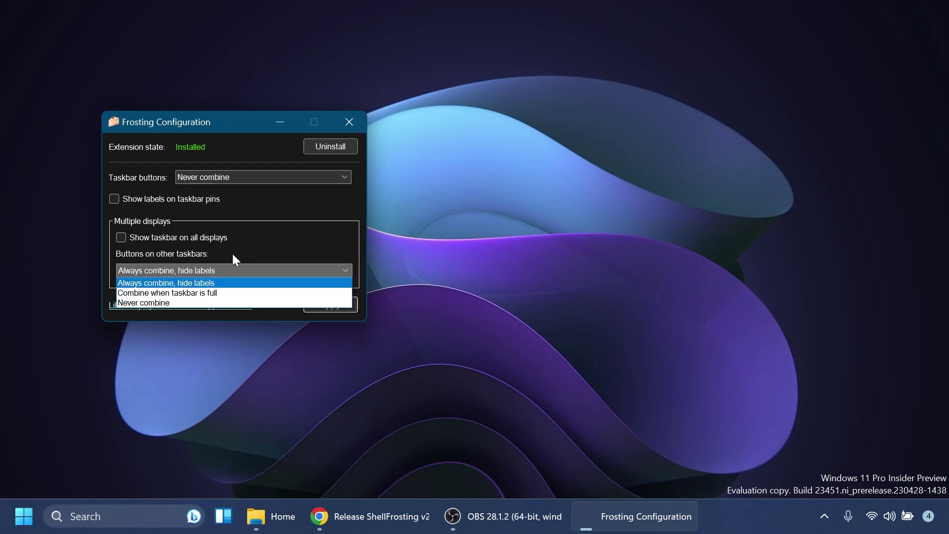
pyautogui.click(217, 270)
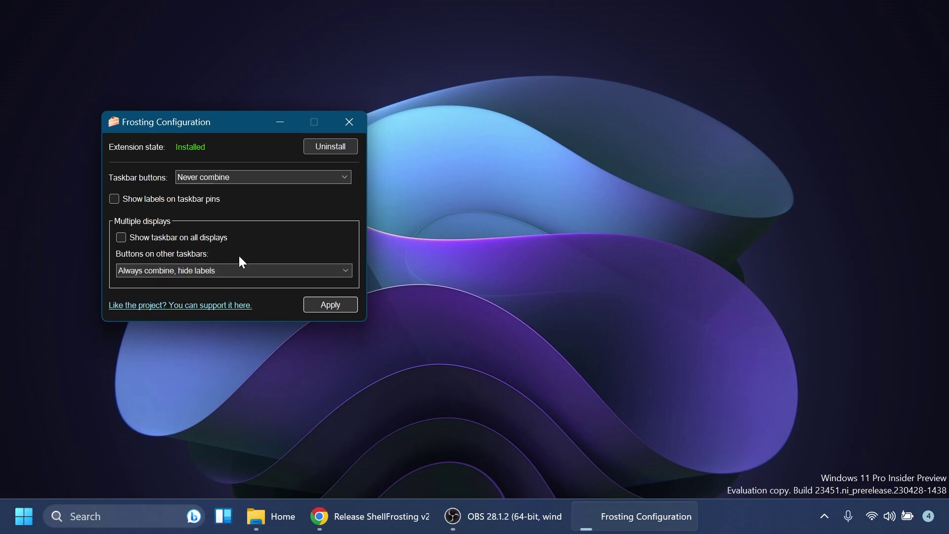
pyautogui.click(237, 177)
pyautogui.click(223, 200)
pyautogui.click(328, 303)
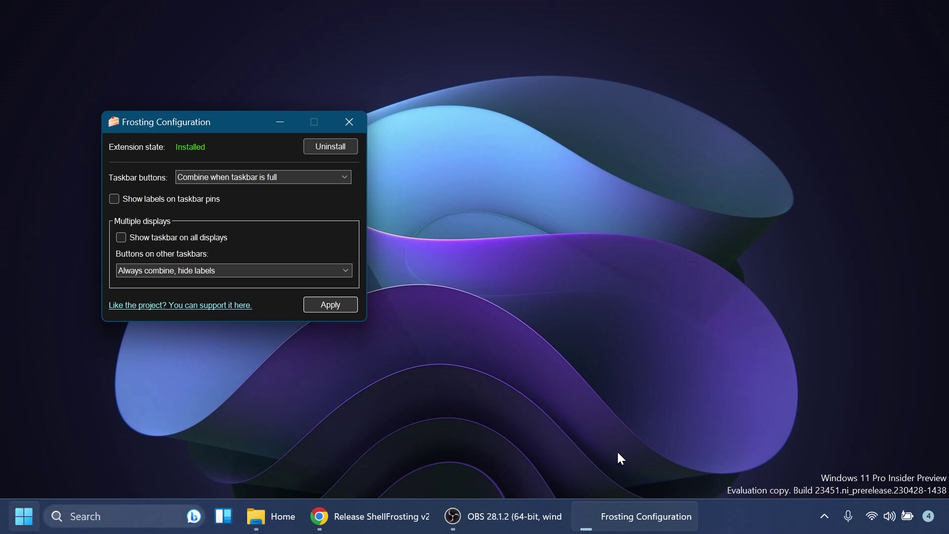
# Apply 'Always combine, hide labels' for the taskbar buttons
pyautogui.click(247, 178)
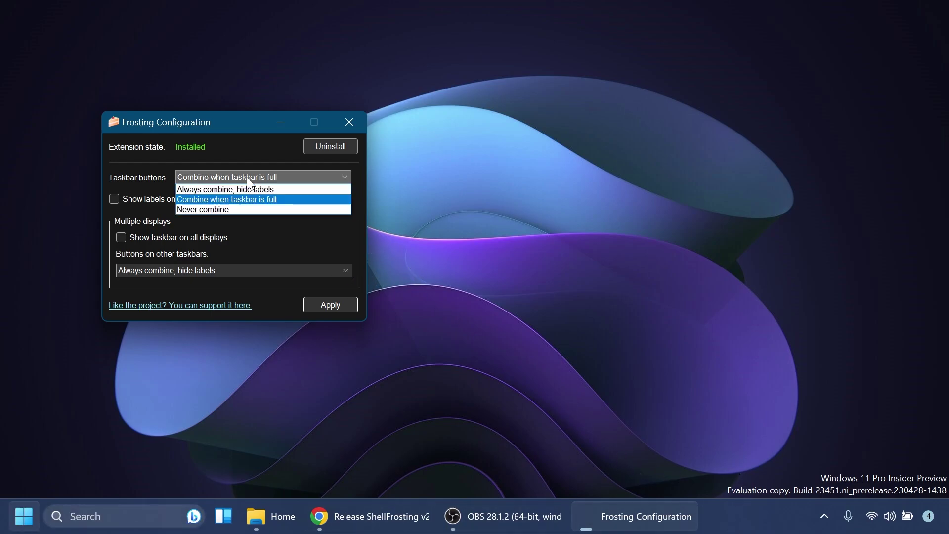
pyautogui.click(222, 189)
pyautogui.click(325, 305)
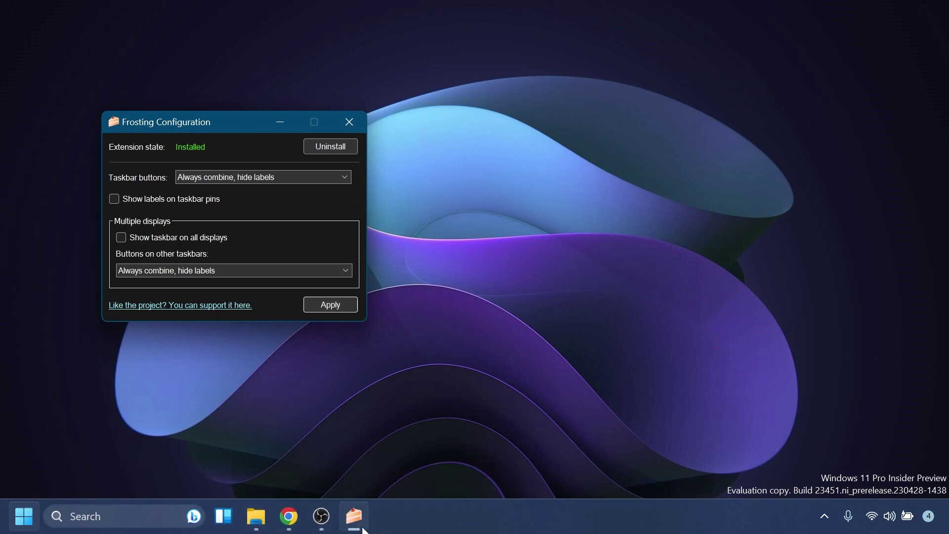
# Switch taskbar buttons back to Never combine and apply it
pyautogui.click(198, 177)
pyautogui.click(209, 207)
pyautogui.click(331, 307)
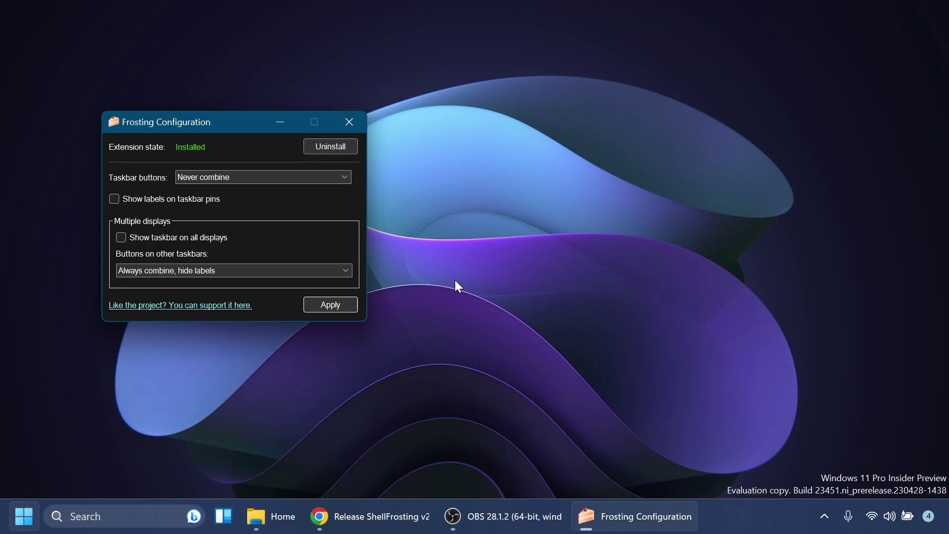
# Return to Chrome, glance at the Twitter thread, then review the GitHub release notes
pyautogui.hotkey('alt', 'Tab')
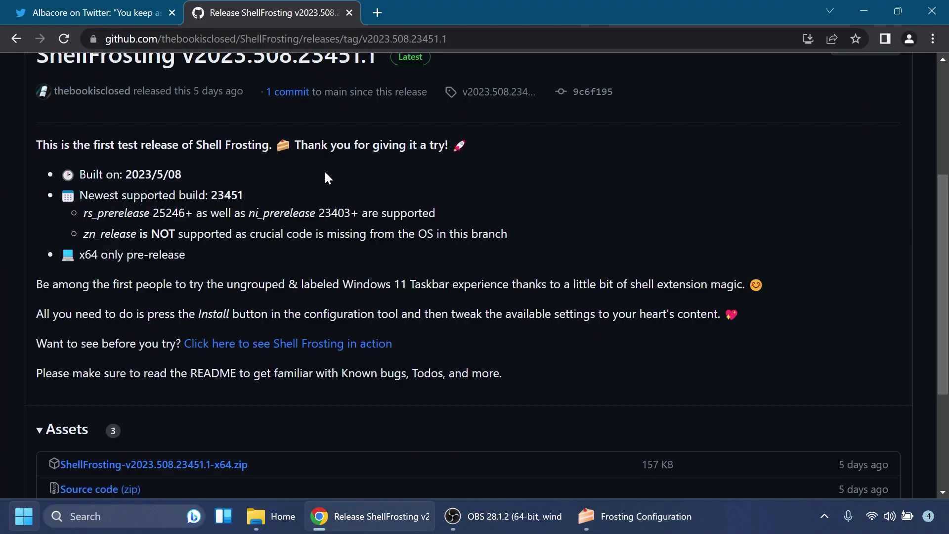
pyautogui.click(144, 7)
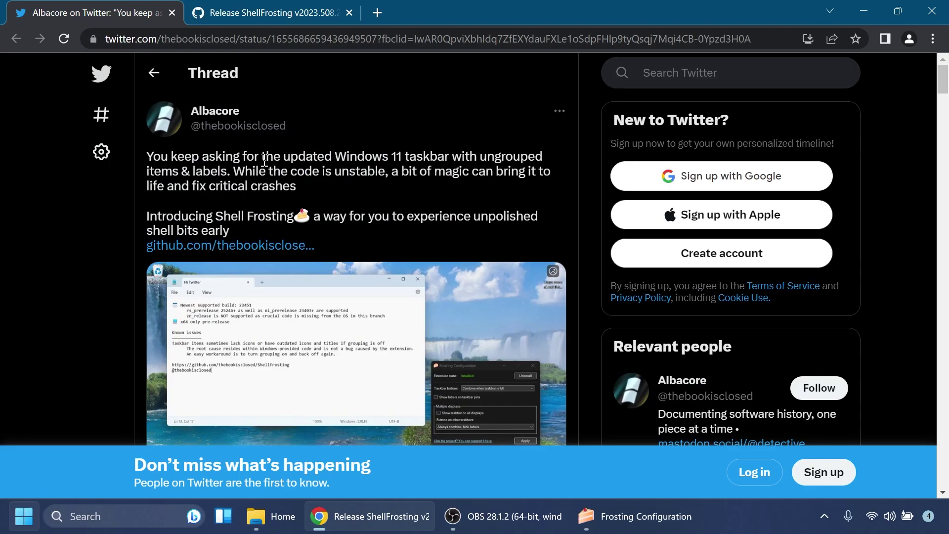
pyautogui.click(273, 12)
pyautogui.scroll(3, 230, 182)
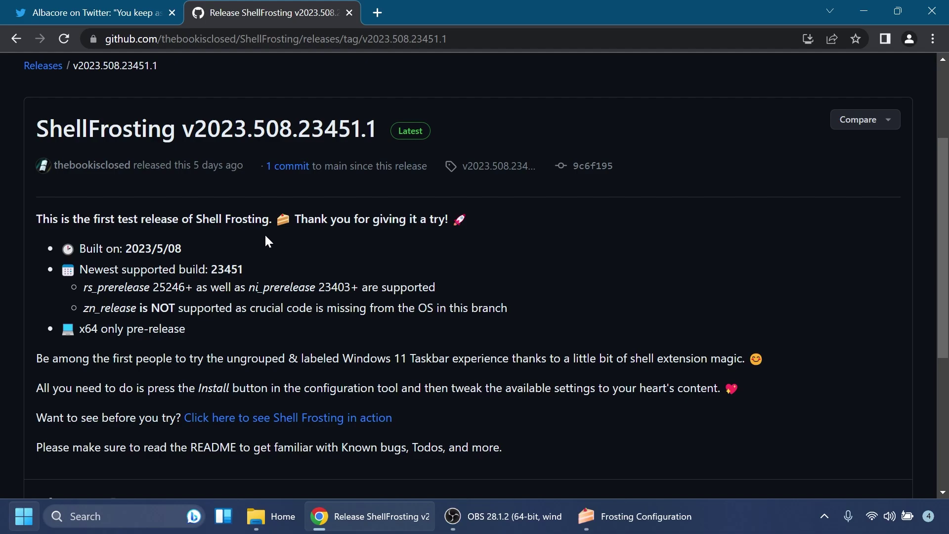
pyautogui.scroll(-3, 267, 241)
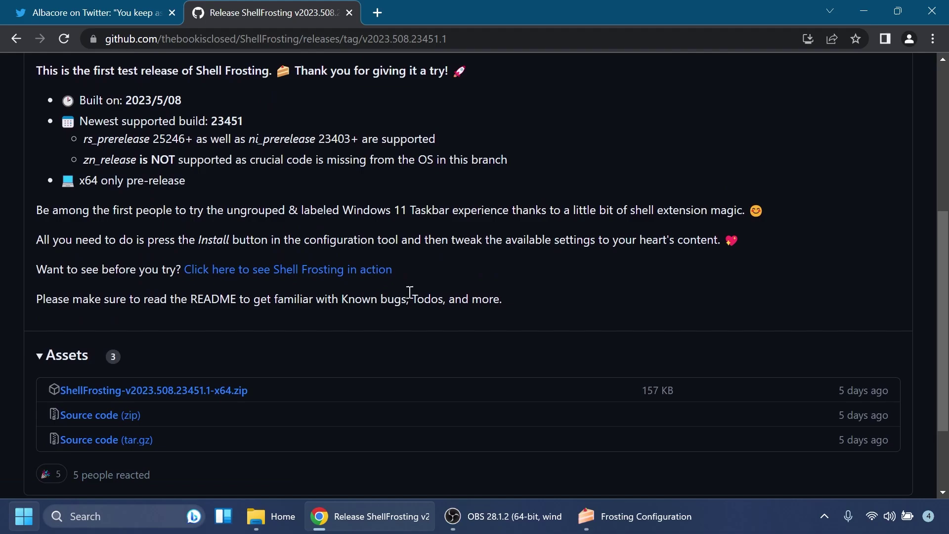
pyautogui.scroll(2, 277, 212)
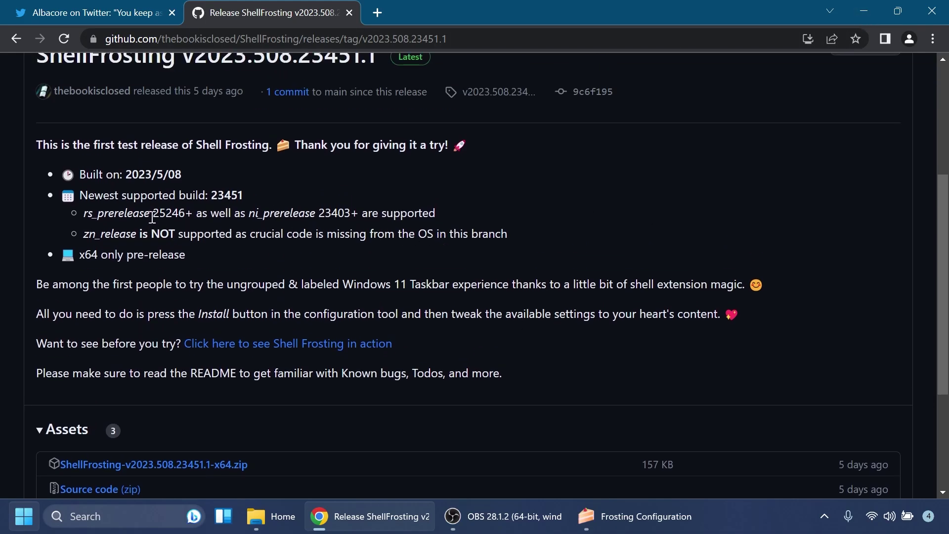
# Highlight the 25246+ build, zn_release, and 'x64 only pre-release' in the release notes
pyautogui.moveTo(152, 216); pyautogui.dragTo(195, 215)
pyautogui.click(192, 218)
pyautogui.doubleClick(85, 233)
pyautogui.click(143, 235)
pyautogui.moveTo(80, 256); pyautogui.dragTo(236, 266)
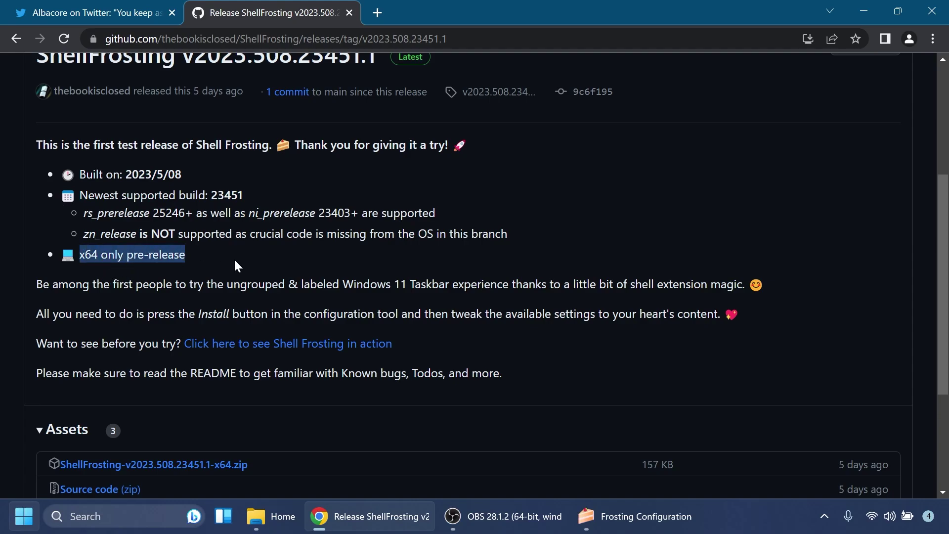
pyautogui.click(234, 261)
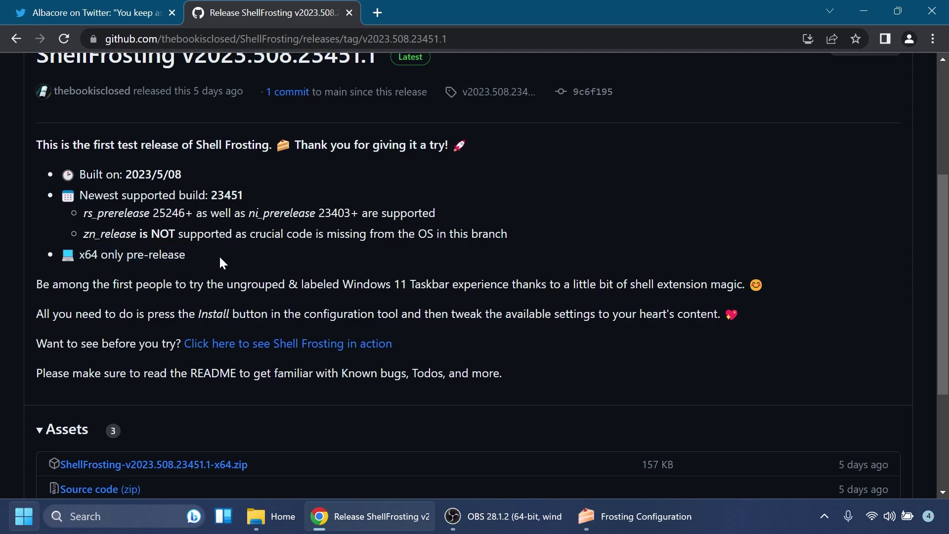
pyautogui.press('super+d')
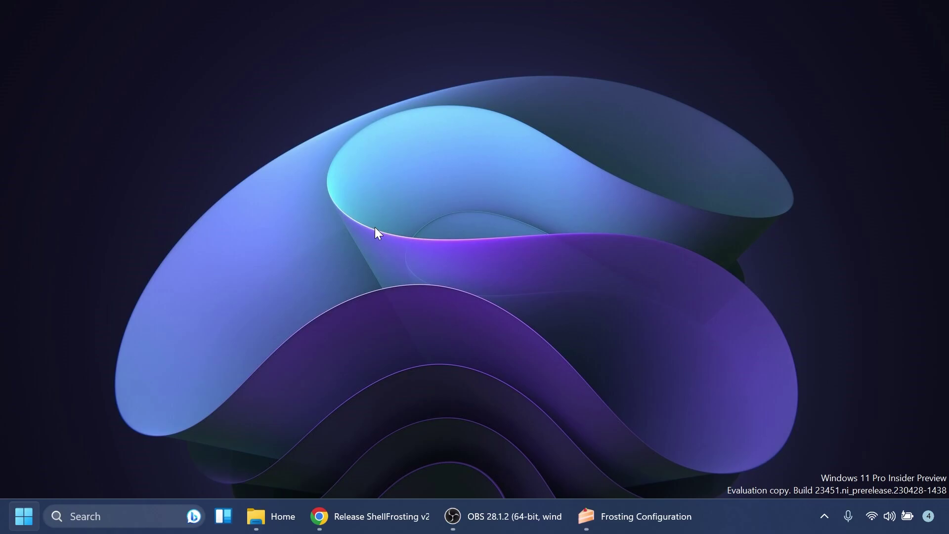